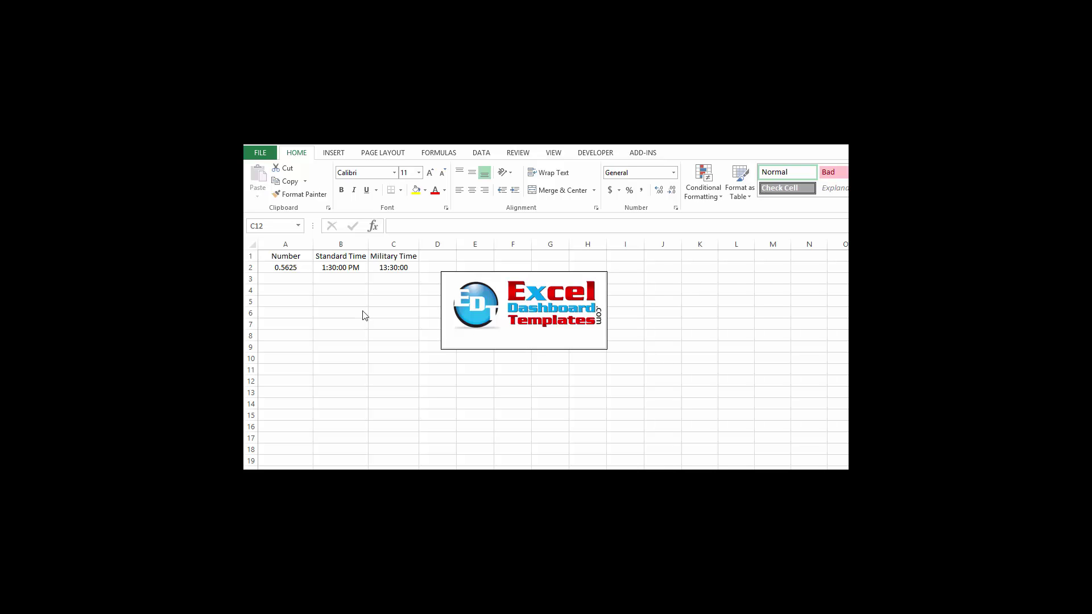
Inspect the existing row 2 values: 0.5625 in A2, standard time in B2, military time in C2.
click(335, 302)
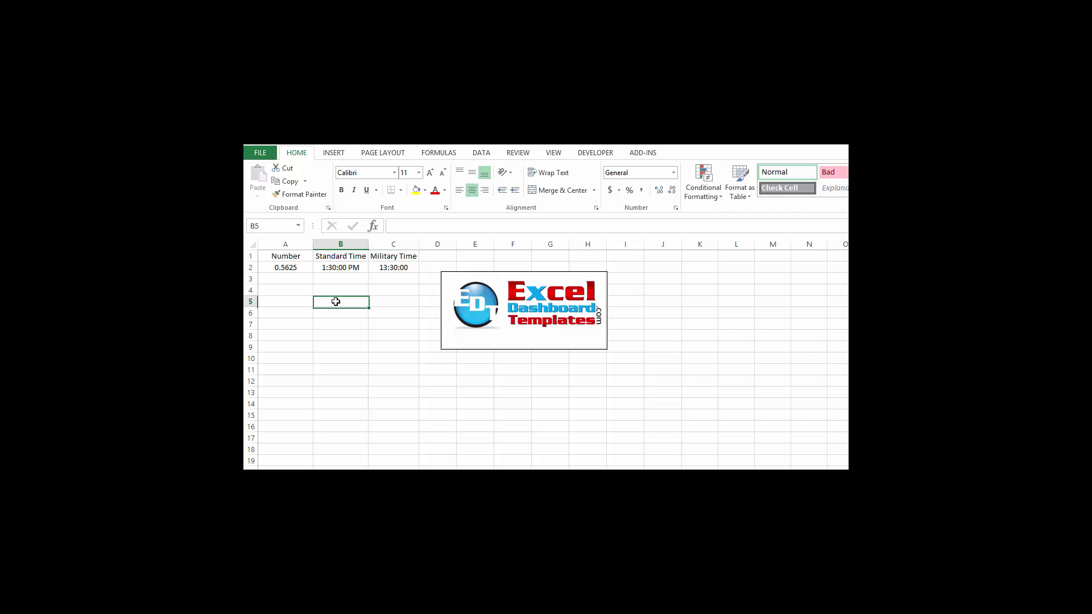
click(295, 292)
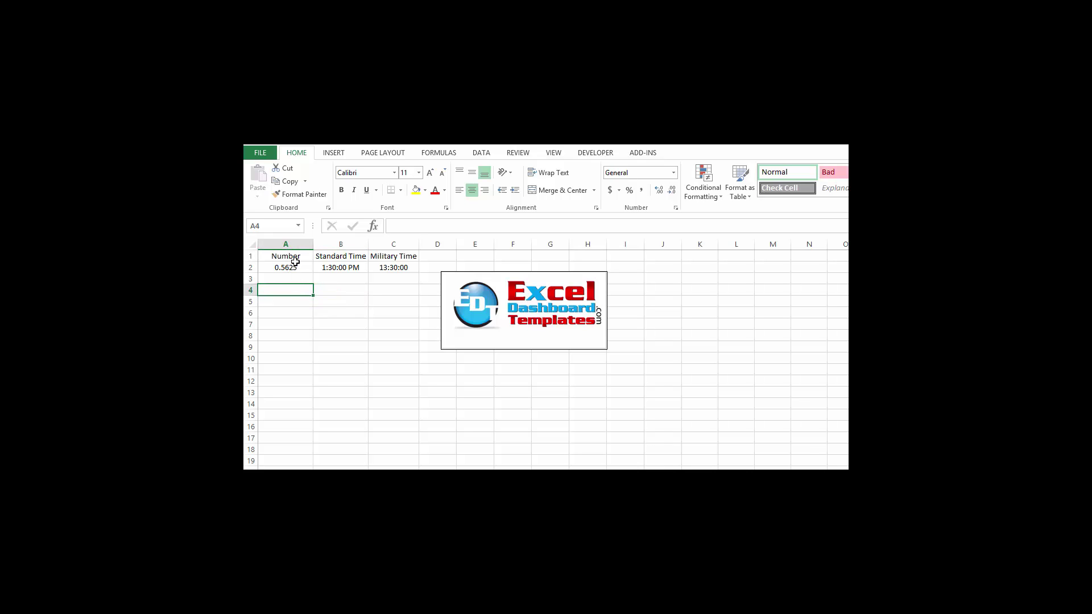
drag(291, 257, 290, 267)
drag(365, 259, 404, 264)
click(370, 281)
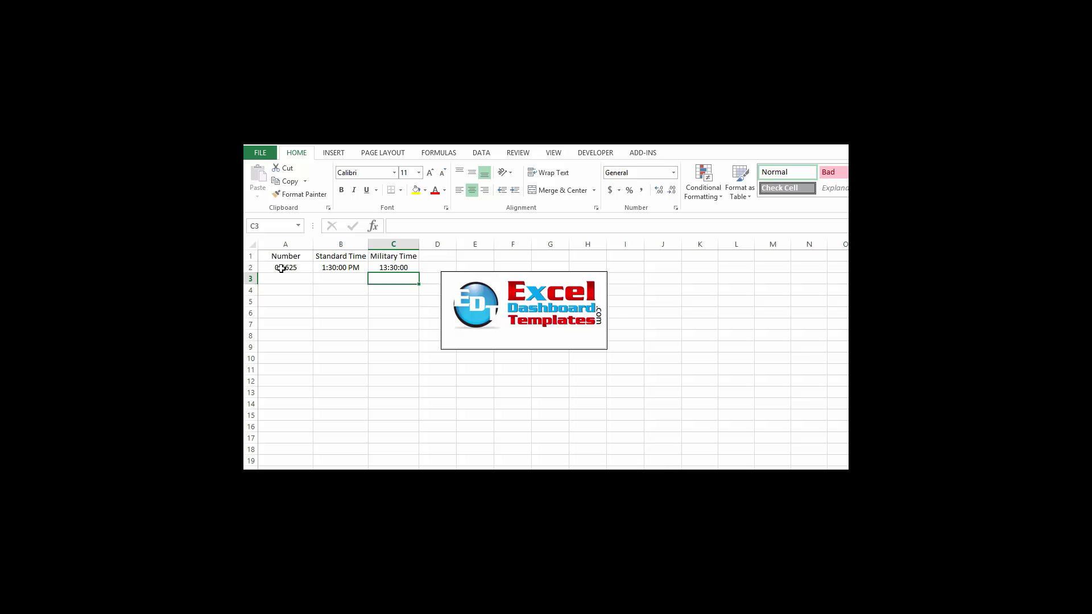
mouse_move(289, 255)
mouse_down()
mouse_move(340, 267)
mouse_move(288, 255)
mouse_move(291, 268)
mouse_up()
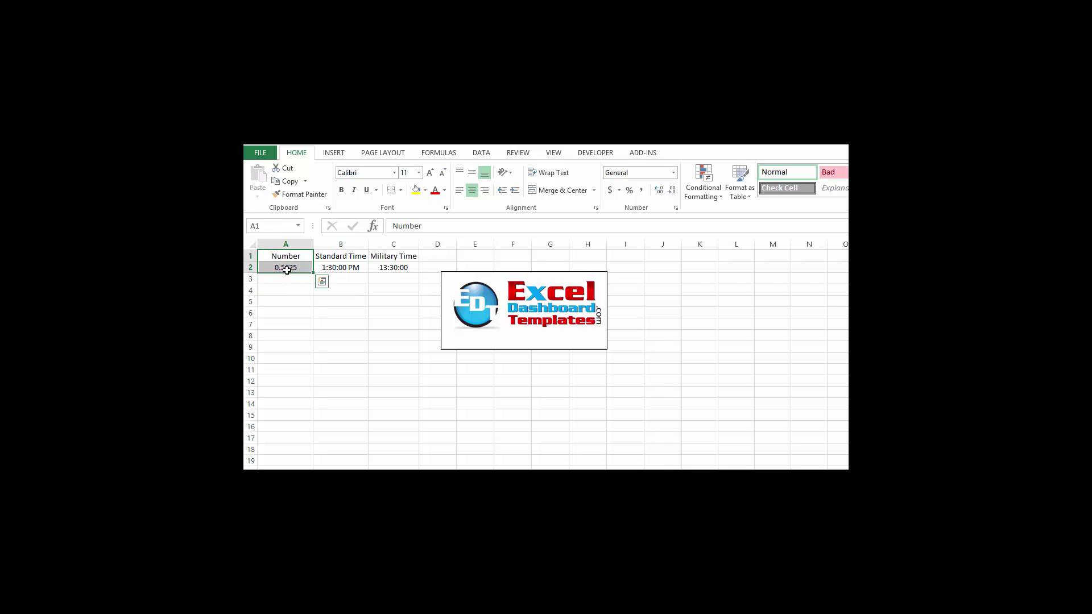
click(344, 266)
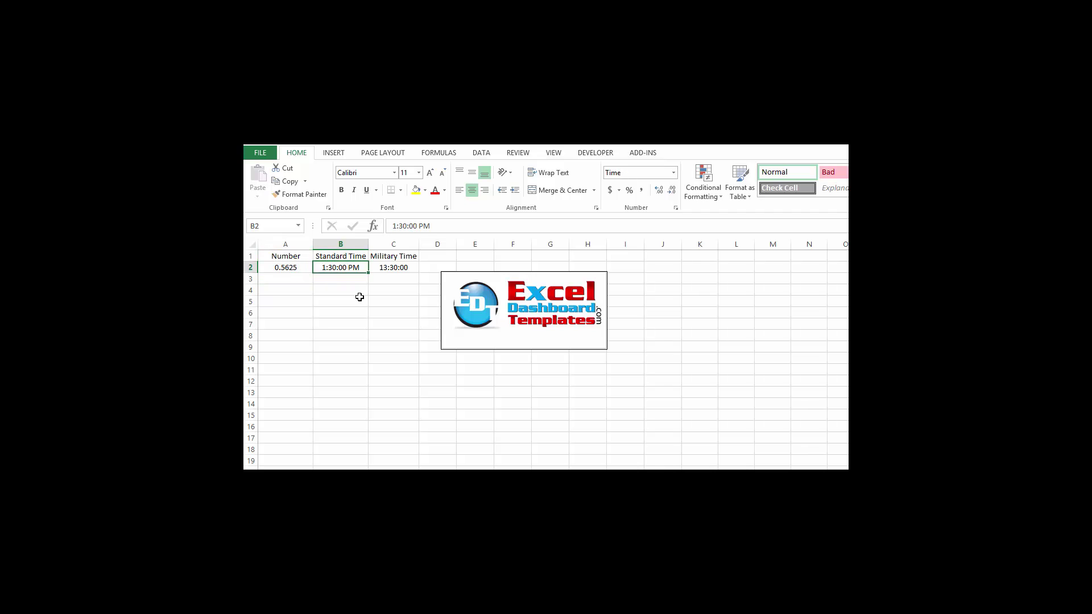
click(399, 268)
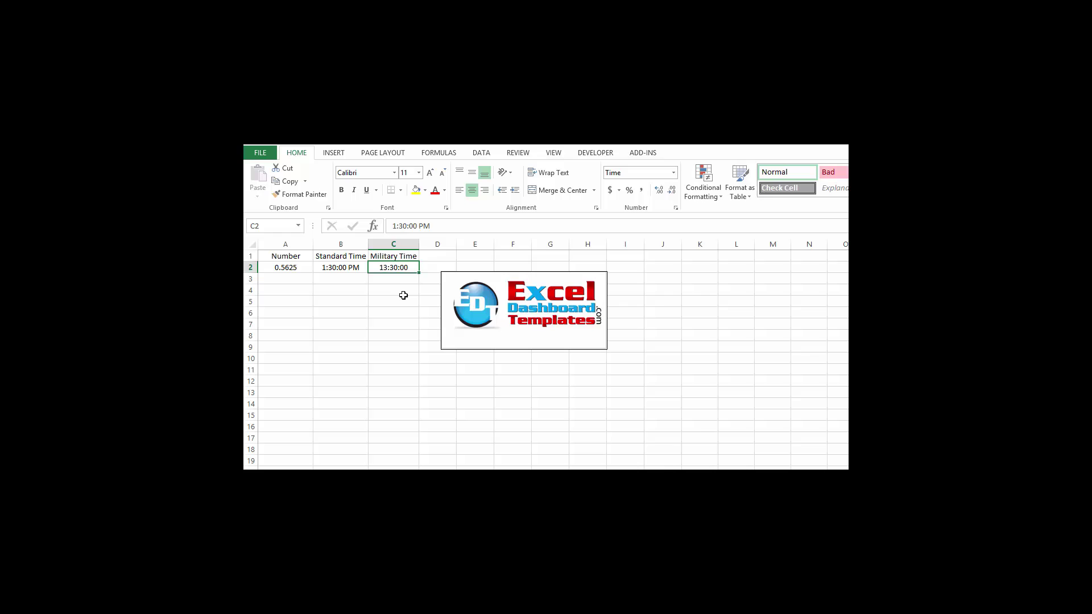
drag(339, 267, 387, 270)
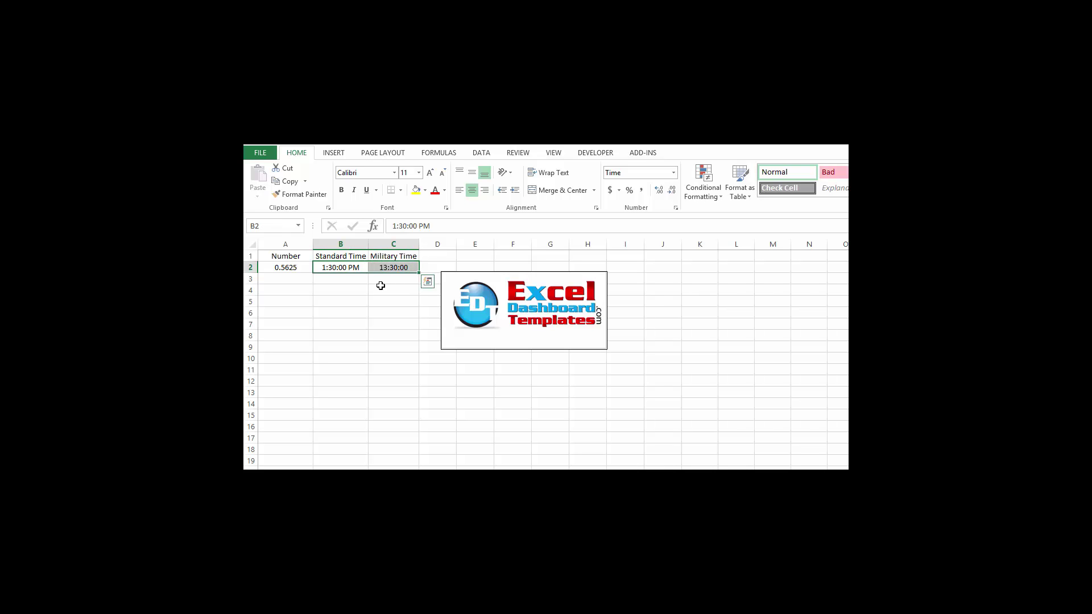
click(296, 266)
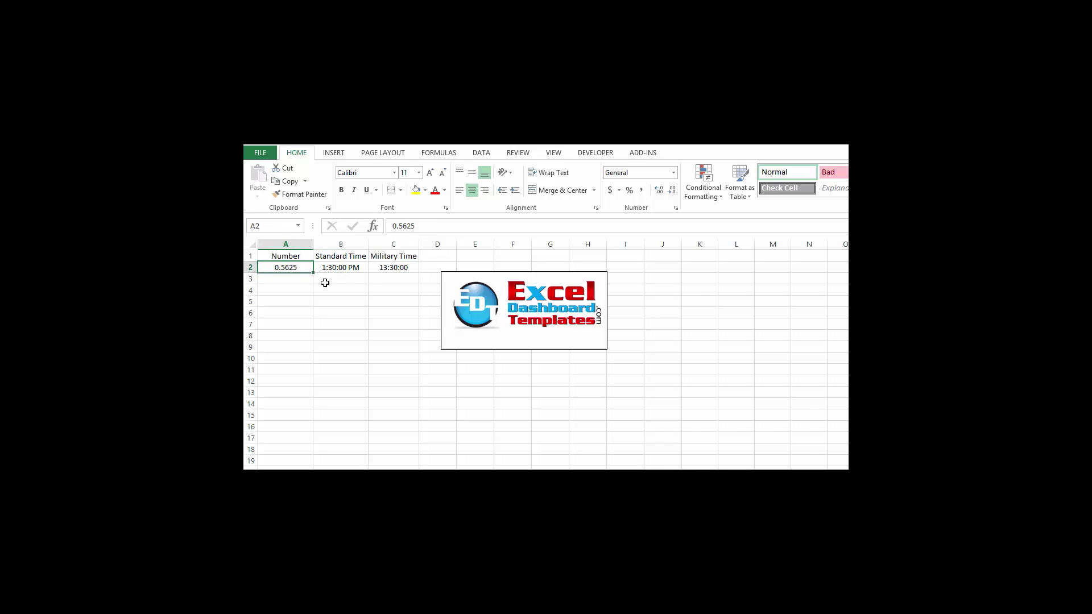
Enter the date-time 1/1/1980 1:30 PM in cell A4.
click(305, 289)
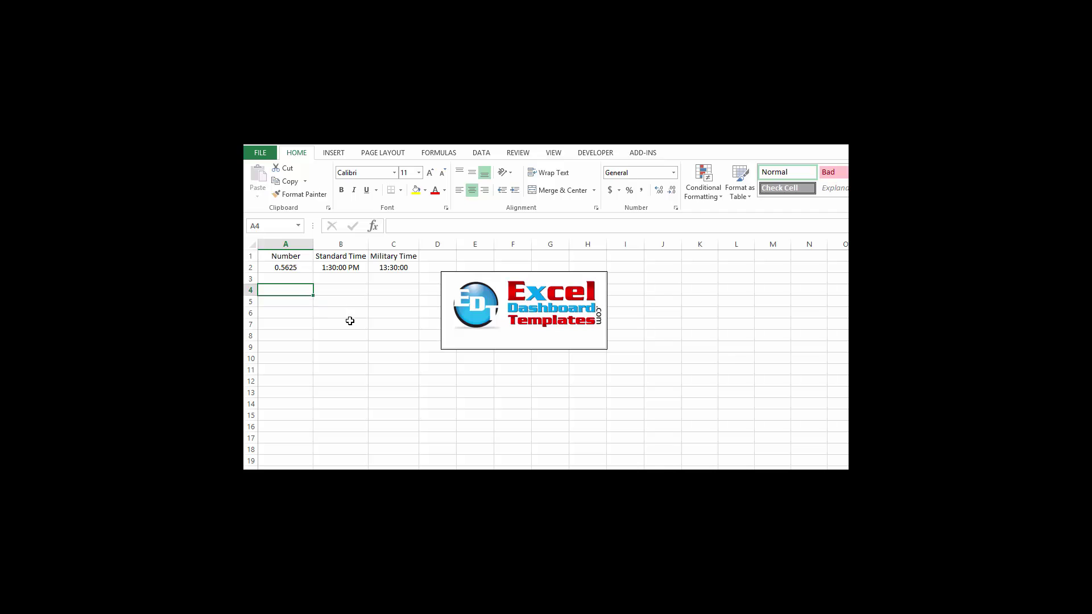
text(1)
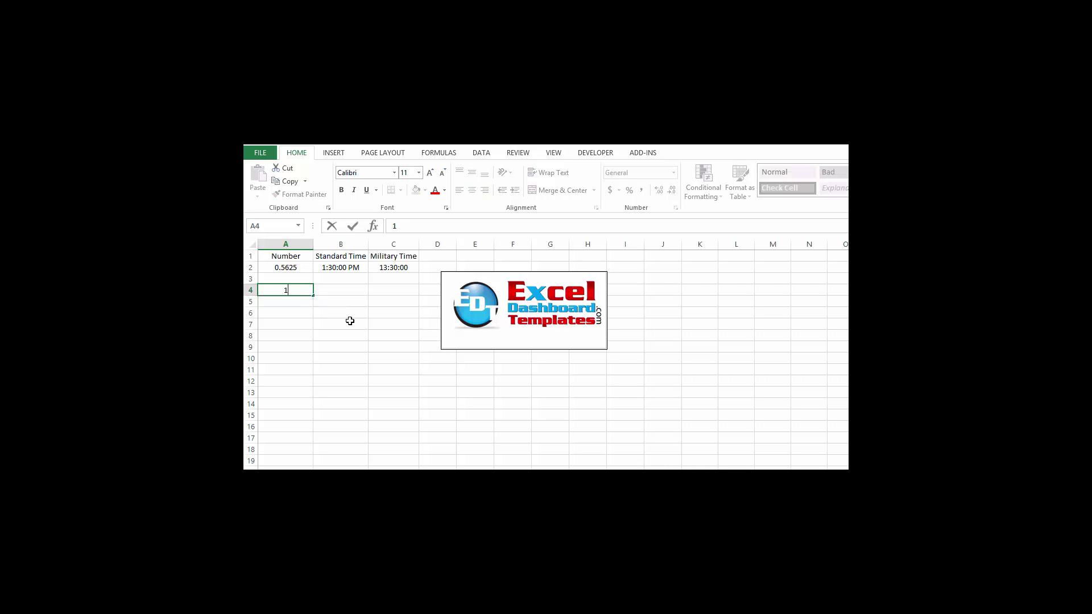
text(/1/1980 1:30 PM)
key(Return)
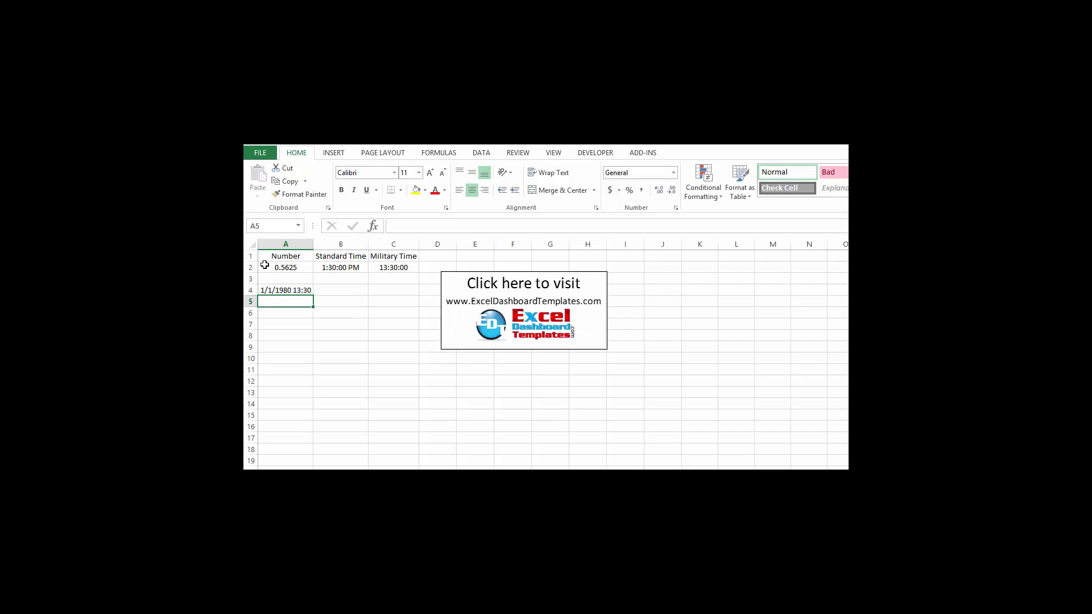
Check A4's stored value 1/1/1980 1:30:00 PM in the formula bar without changing it.
click(293, 289)
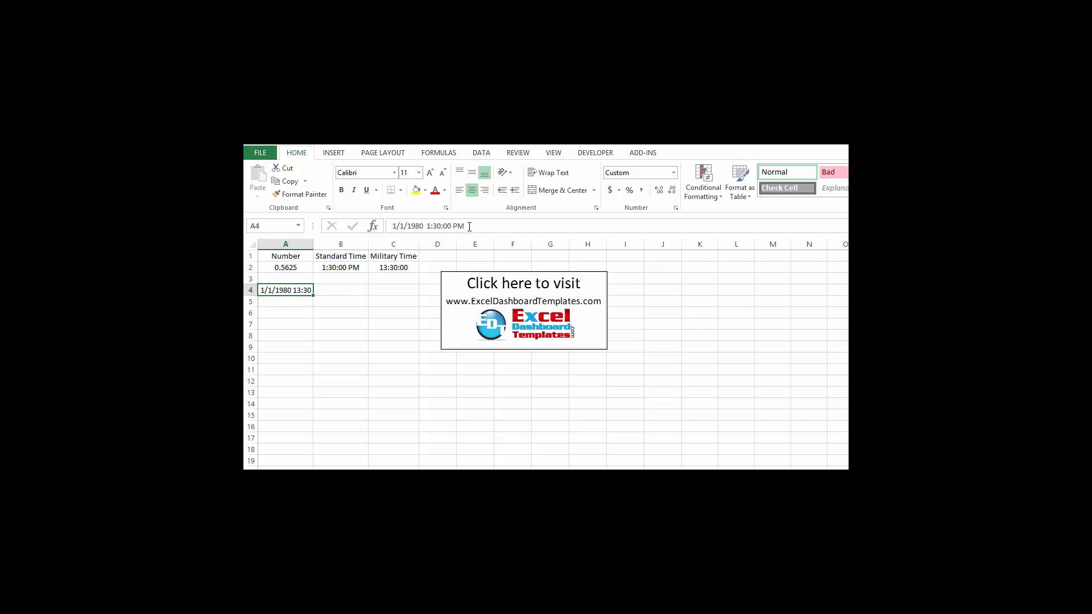
click(406, 226)
drag(392, 226, 377, 298)
click(383, 296)
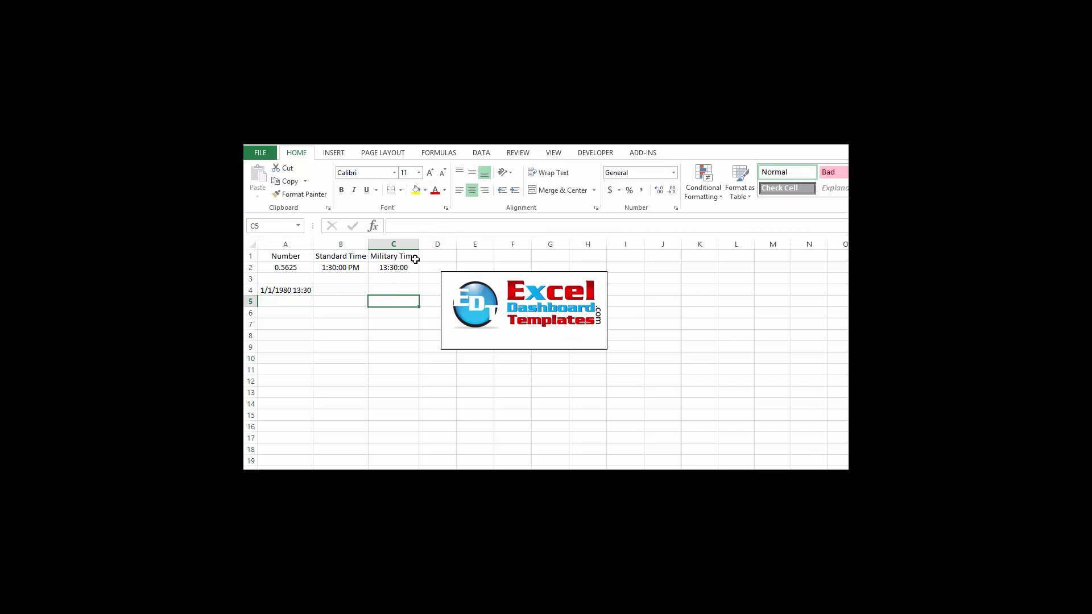
click(291, 290)
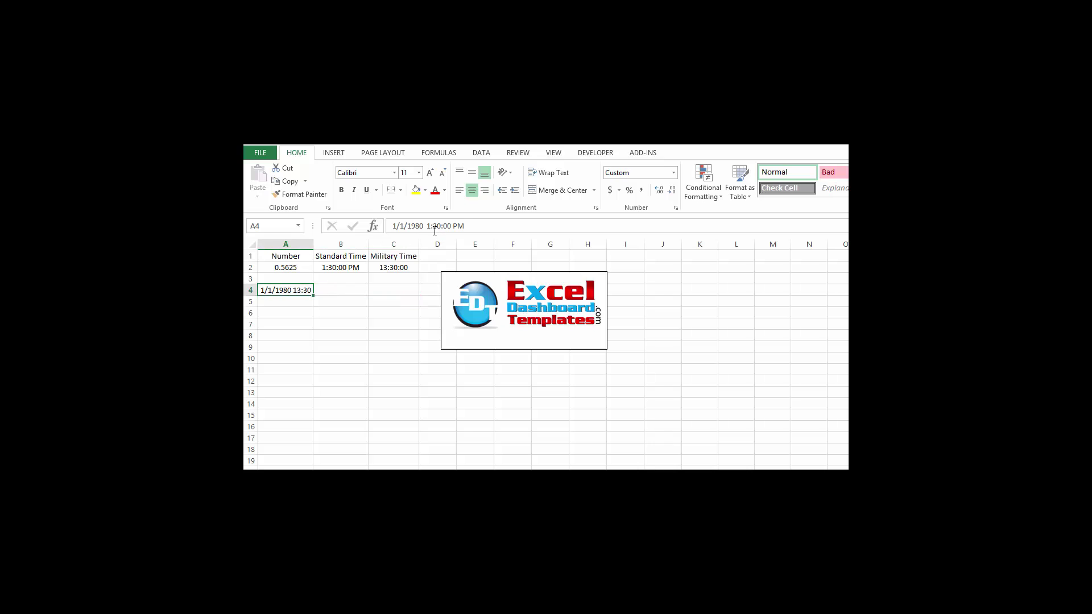
drag(426, 226, 390, 226)
click(360, 297)
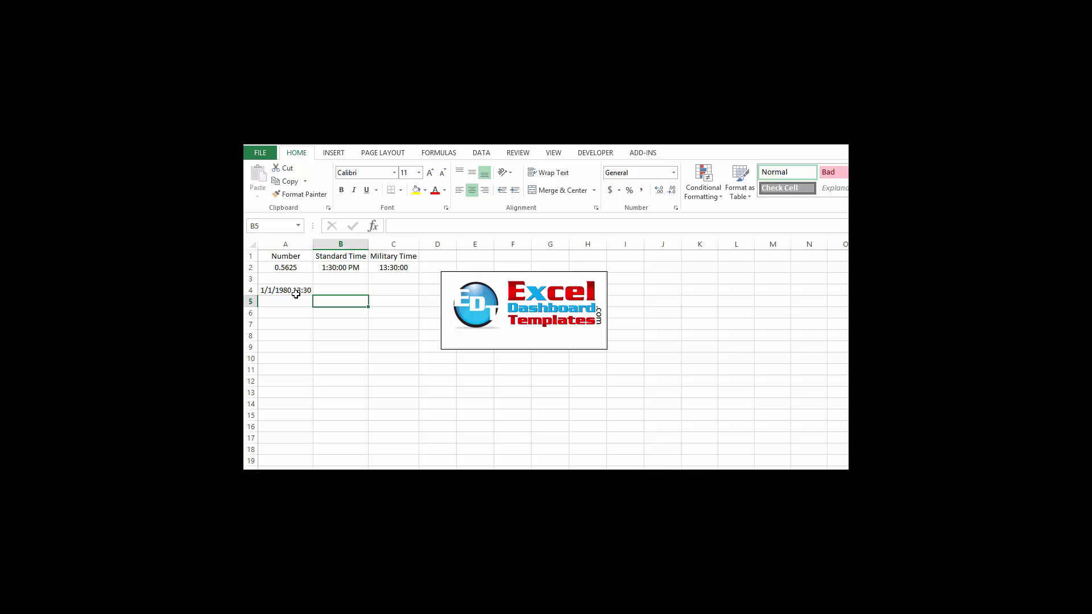
click(288, 291)
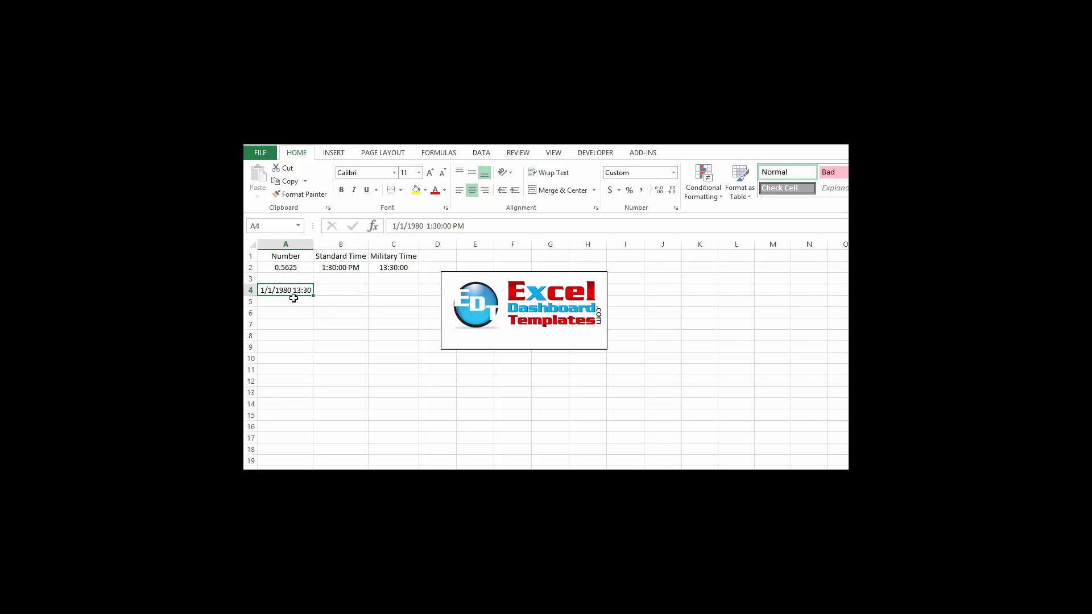
Apply General number format to A4 so it shows the serial 29221.5625, then select B4.
click(673, 175)
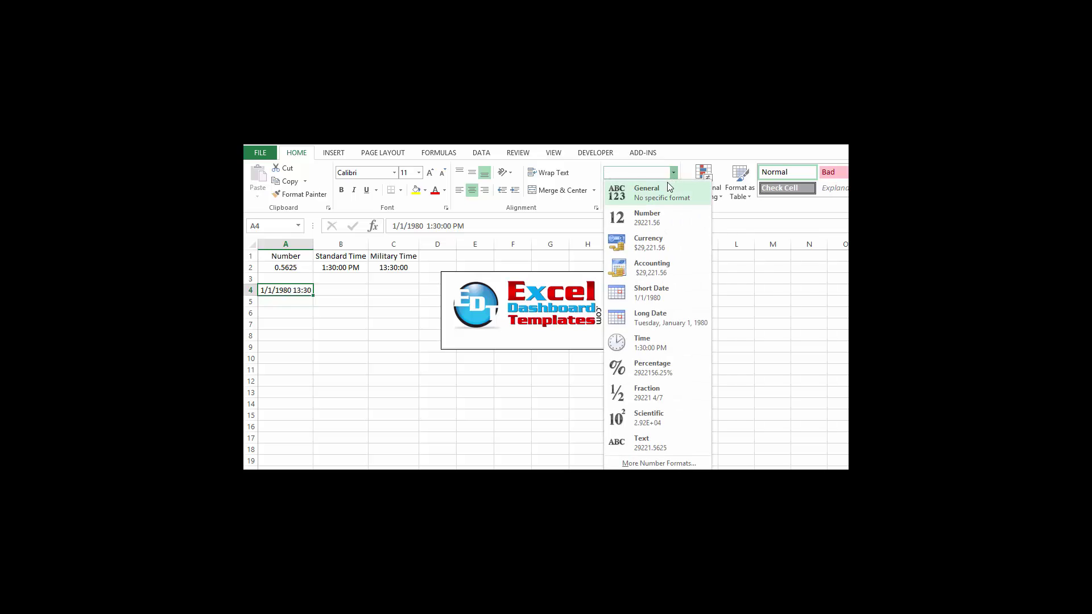
click(667, 183)
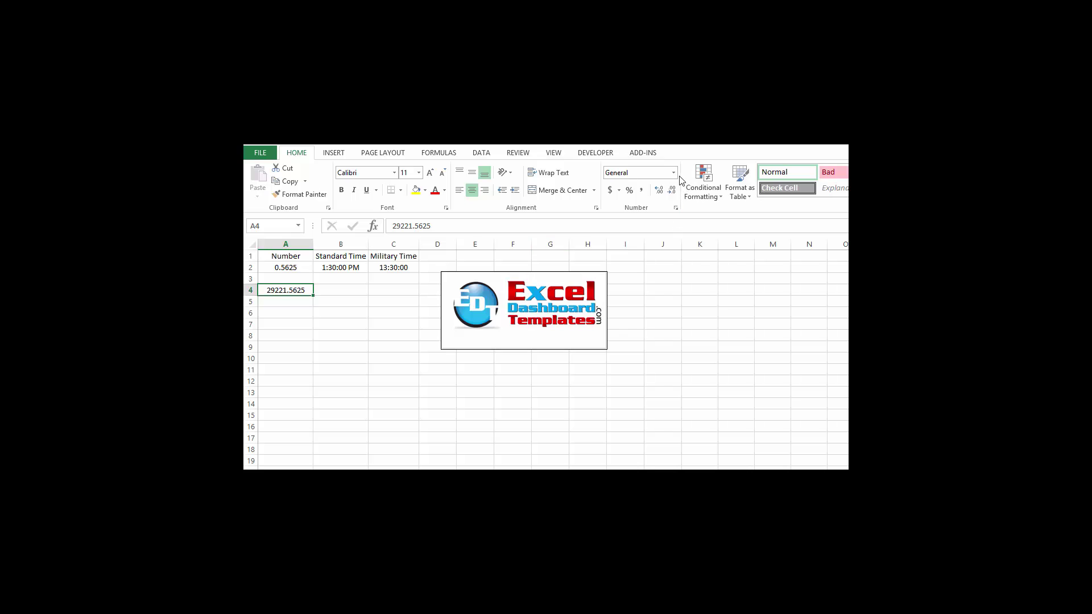
click(344, 292)
Apply Time format to cell A2 so 0.5625 displays as 1:30:00 PM.
click(291, 268)
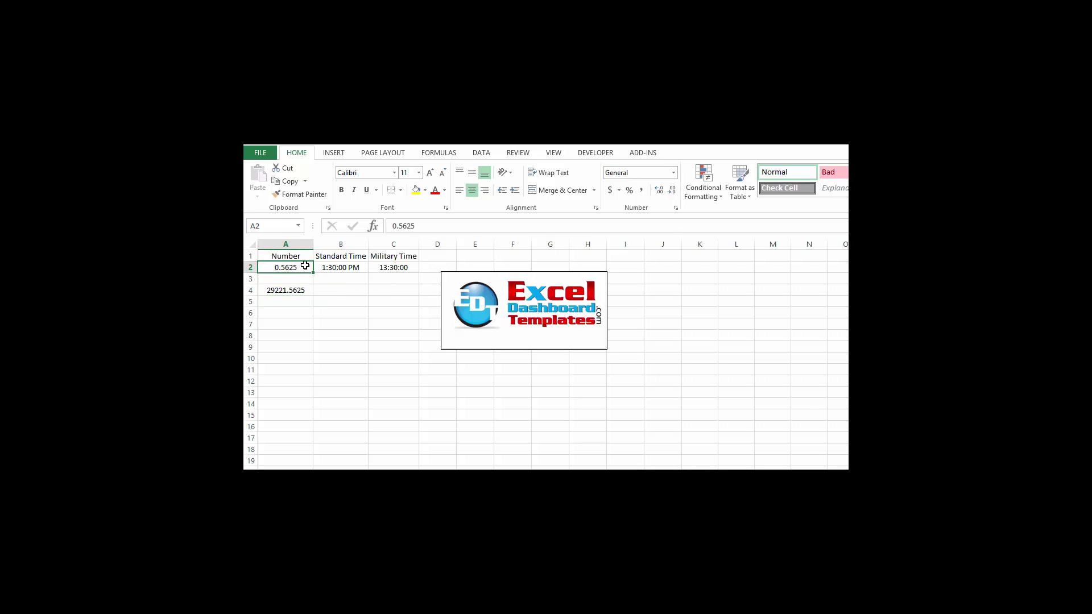
click(673, 173)
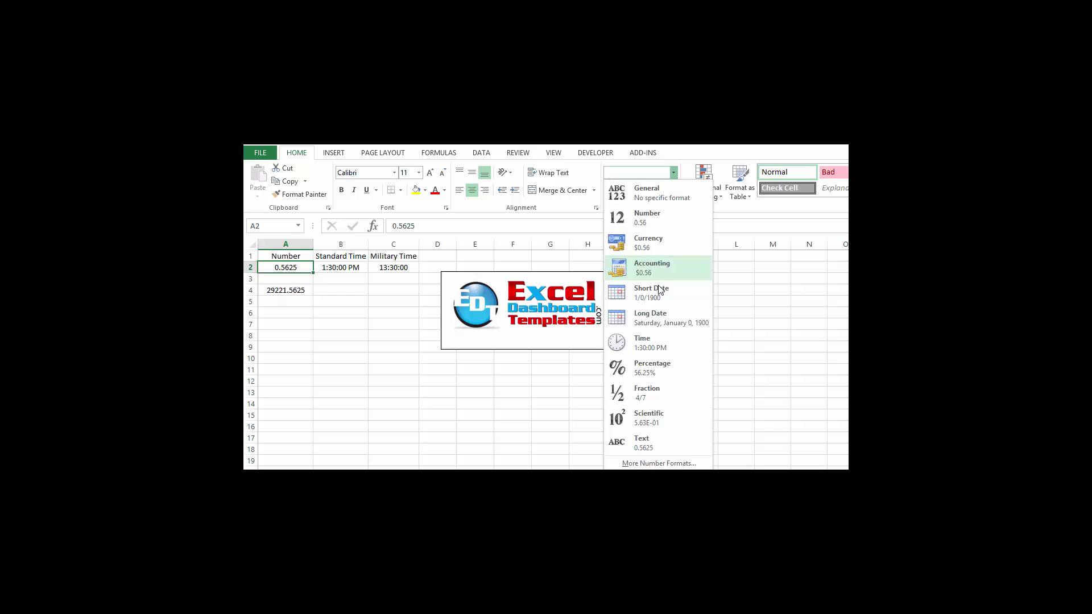
click(654, 341)
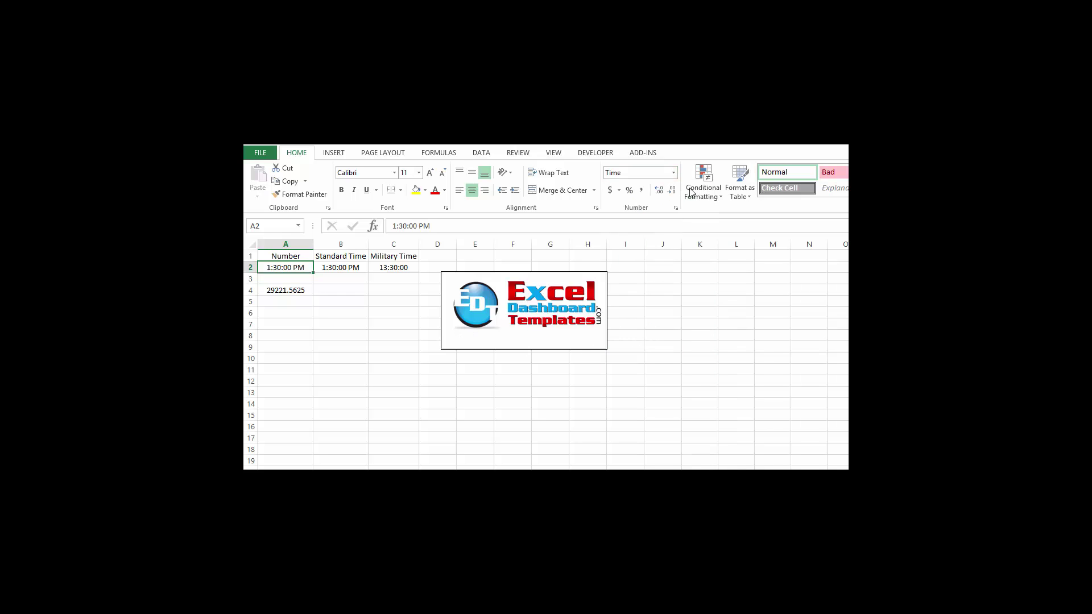
click(673, 172)
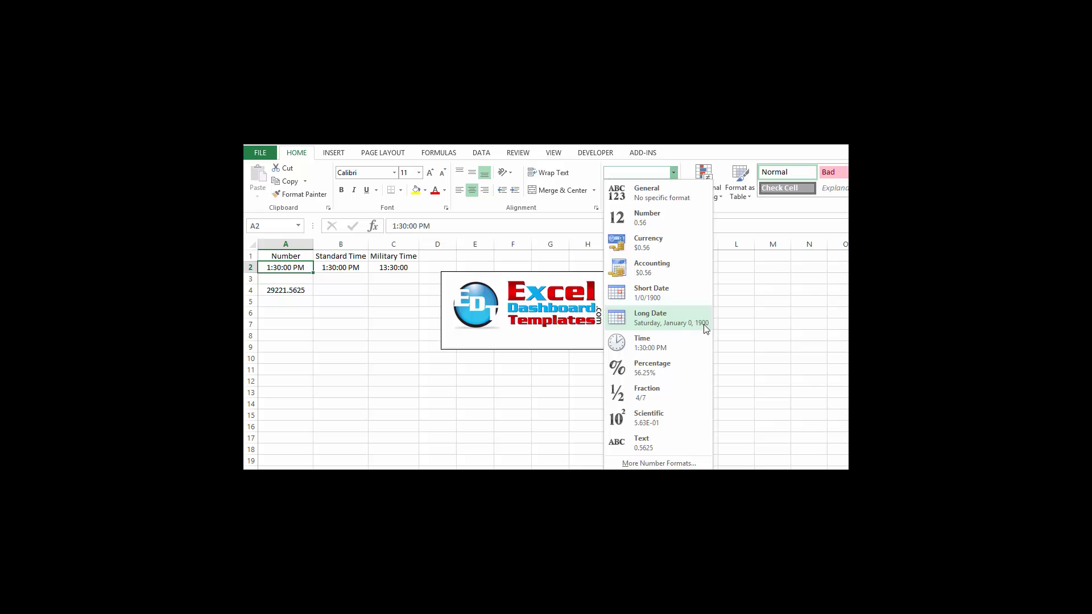
click(678, 465)
drag(552, 256, 672, 199)
click(470, 289)
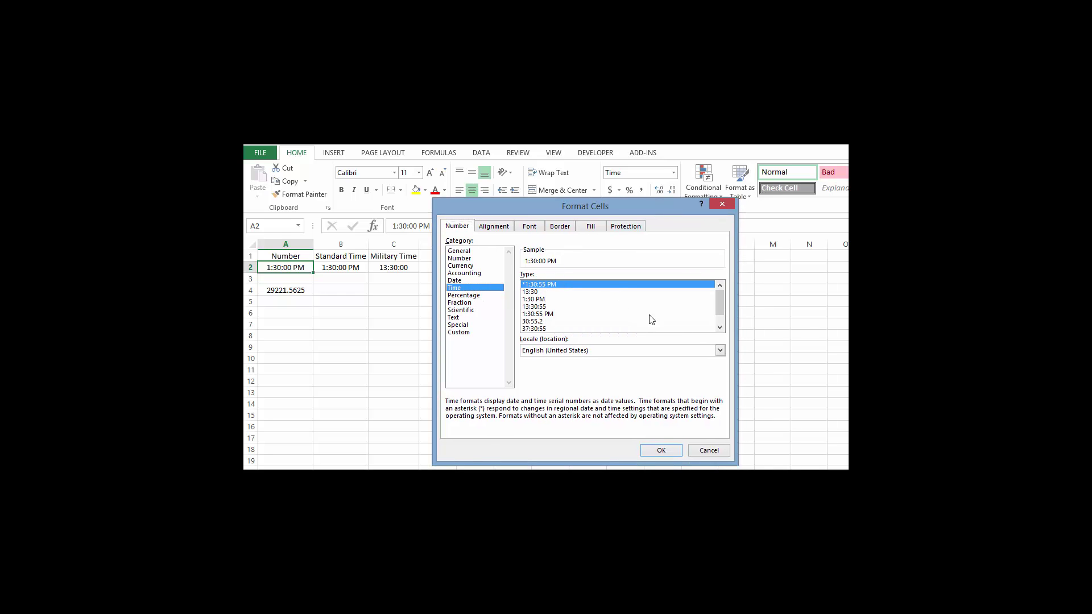
scroll(716, 318, down, 2)
drag(717, 316, 718, 298)
click(539, 308)
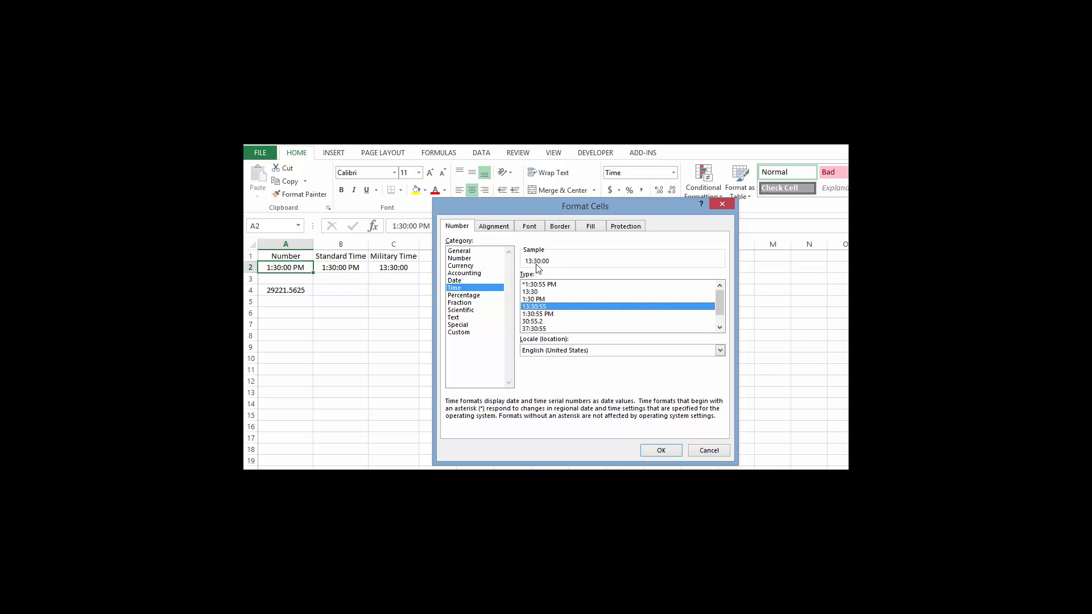
click(543, 299)
click(563, 307)
click(714, 450)
Select A2:C2 and bring up the Time category in Format Cells via More Number Formats.
drag(311, 264, 398, 268)
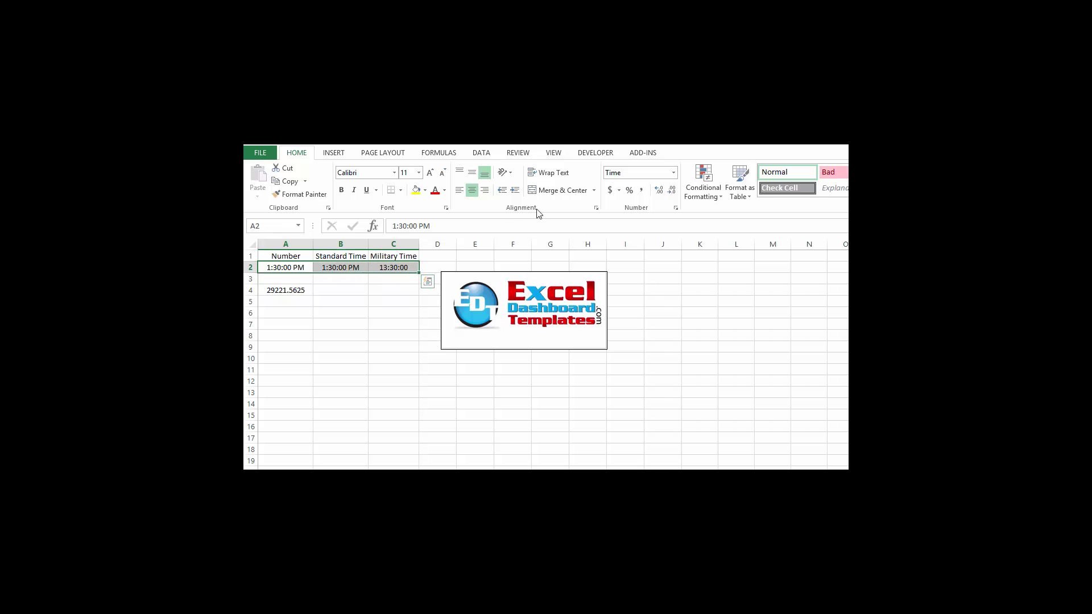
click(673, 174)
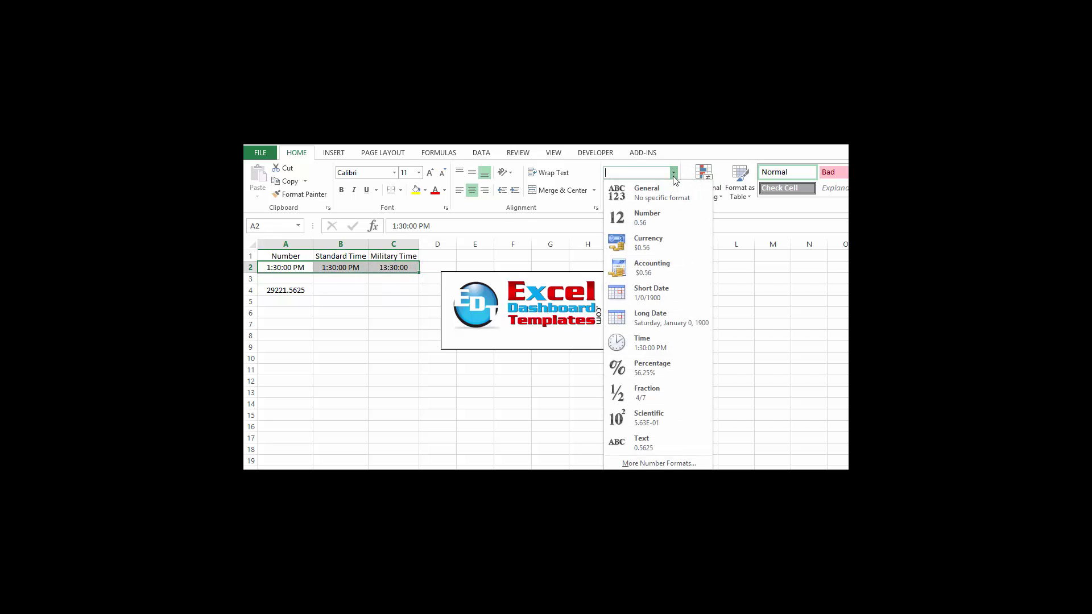
click(662, 461)
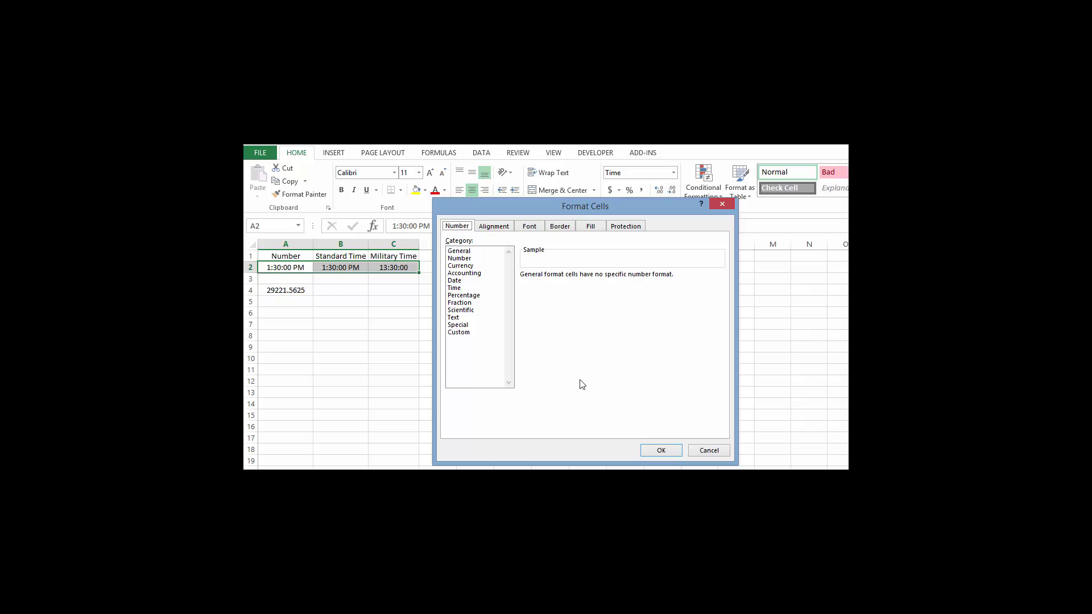
click(463, 288)
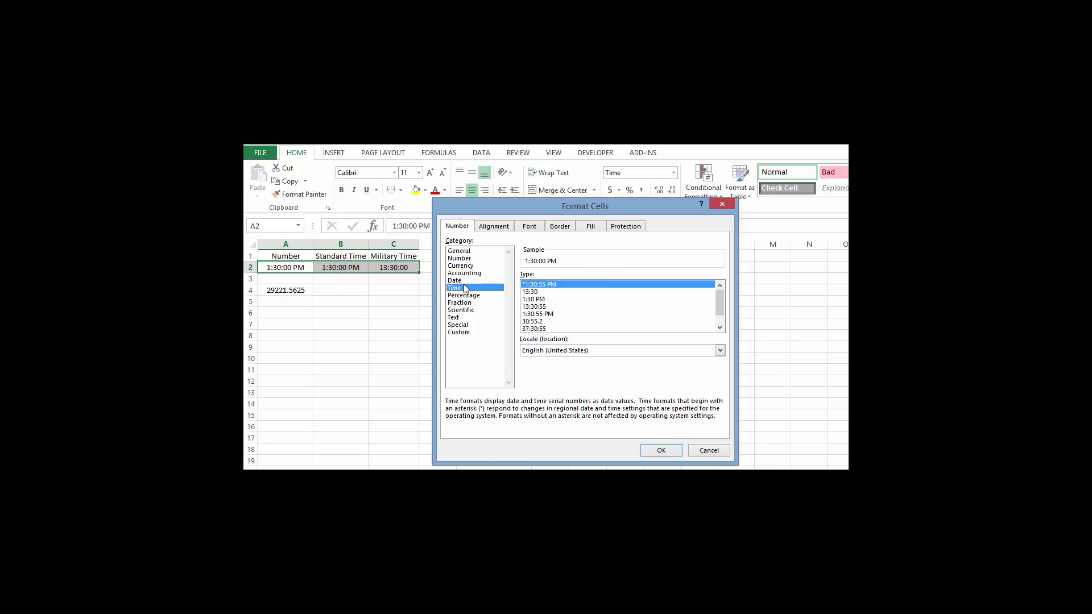
Preview the 13:30:55, 37:30:55 and 30:55.2 time types, ending on 37:30:55.
click(534, 307)
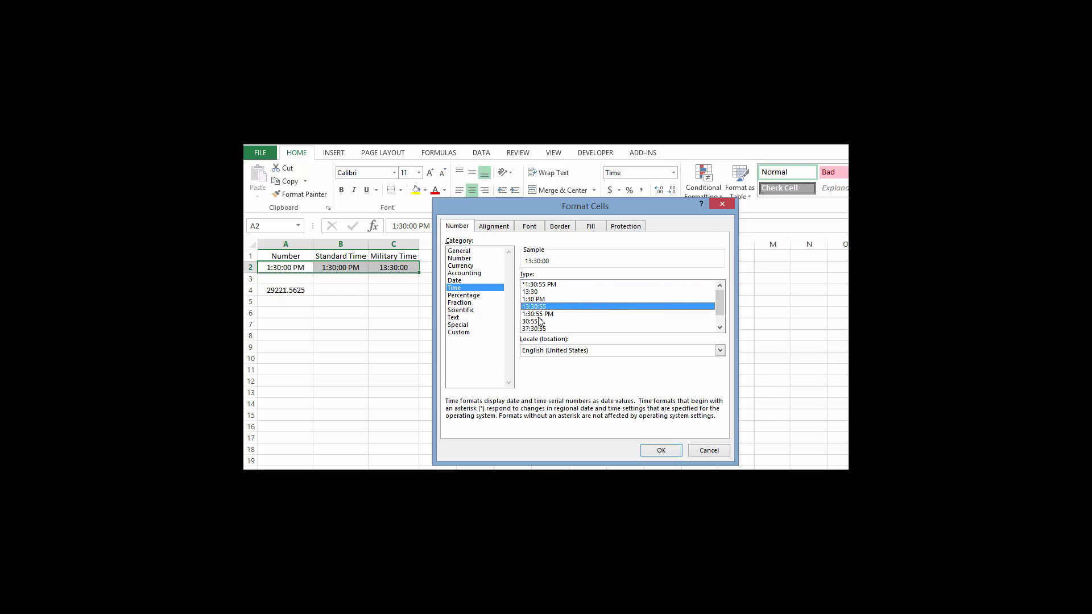
click(720, 328)
click(720, 328)
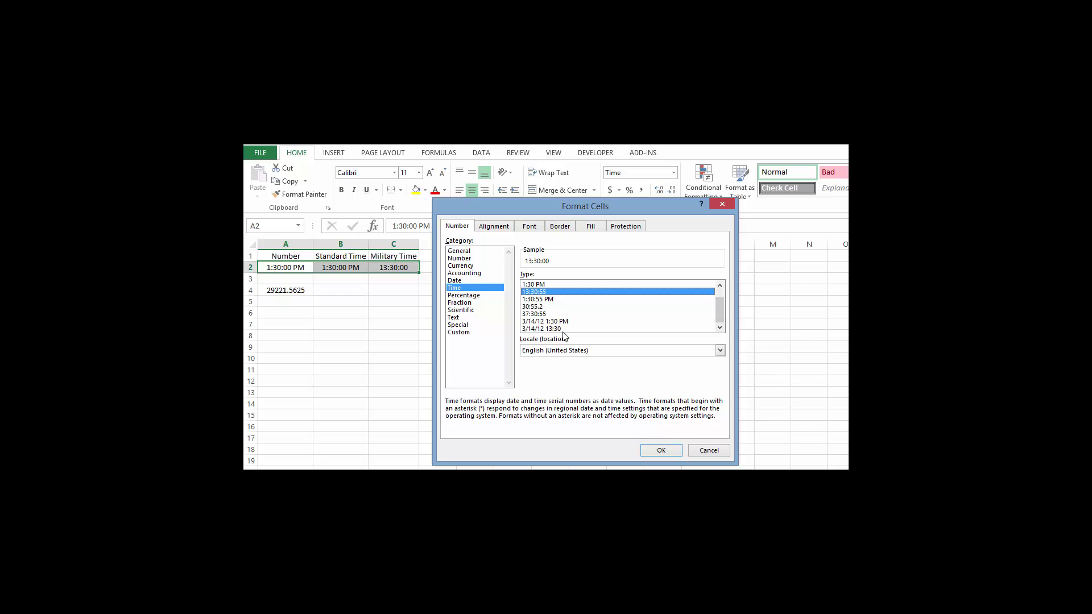
click(557, 314)
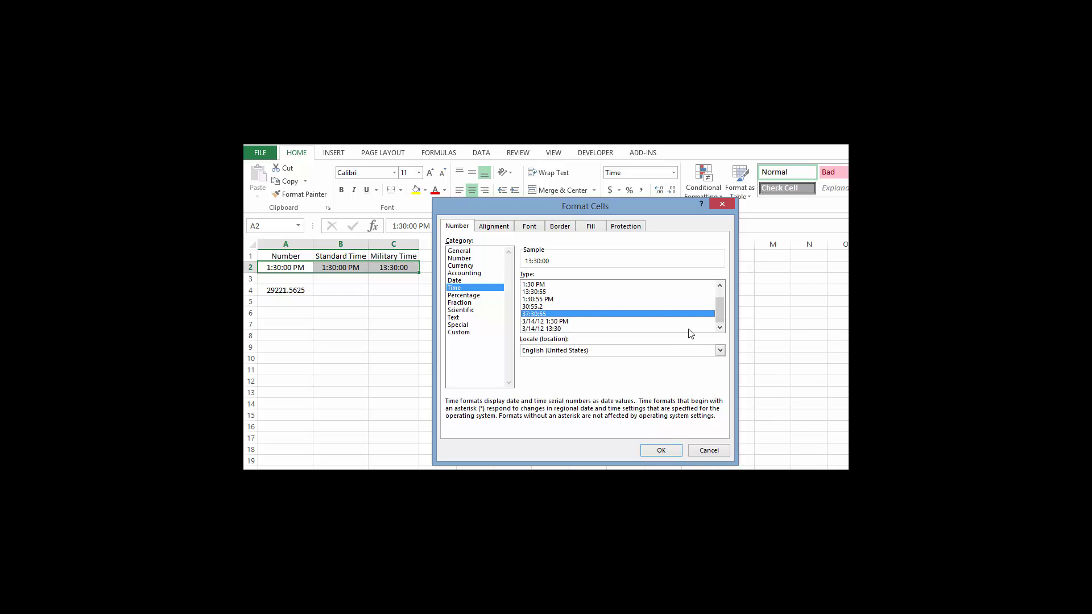
click(548, 306)
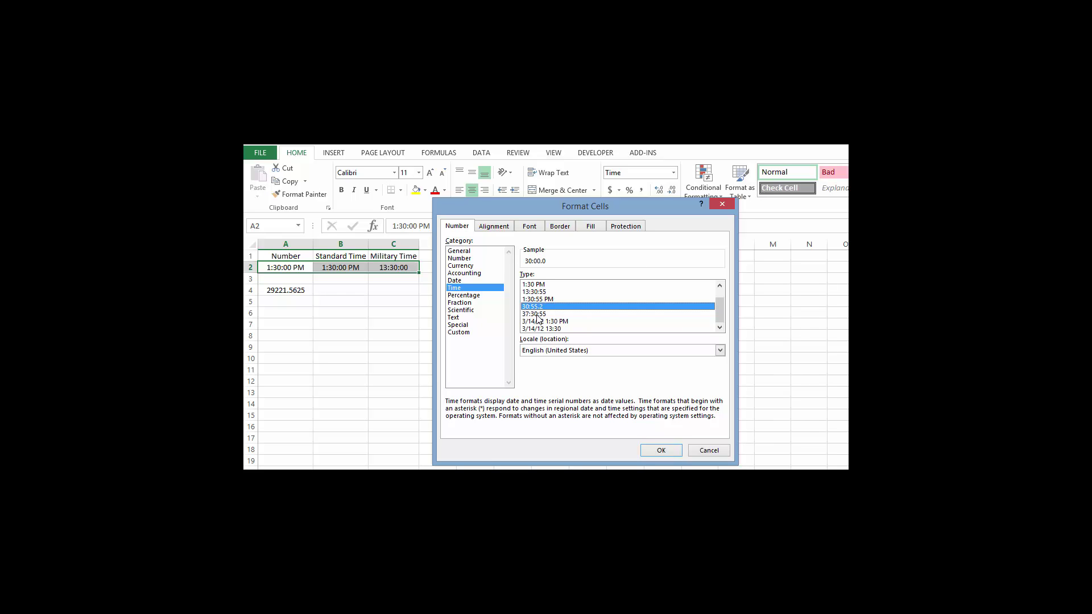
click(536, 314)
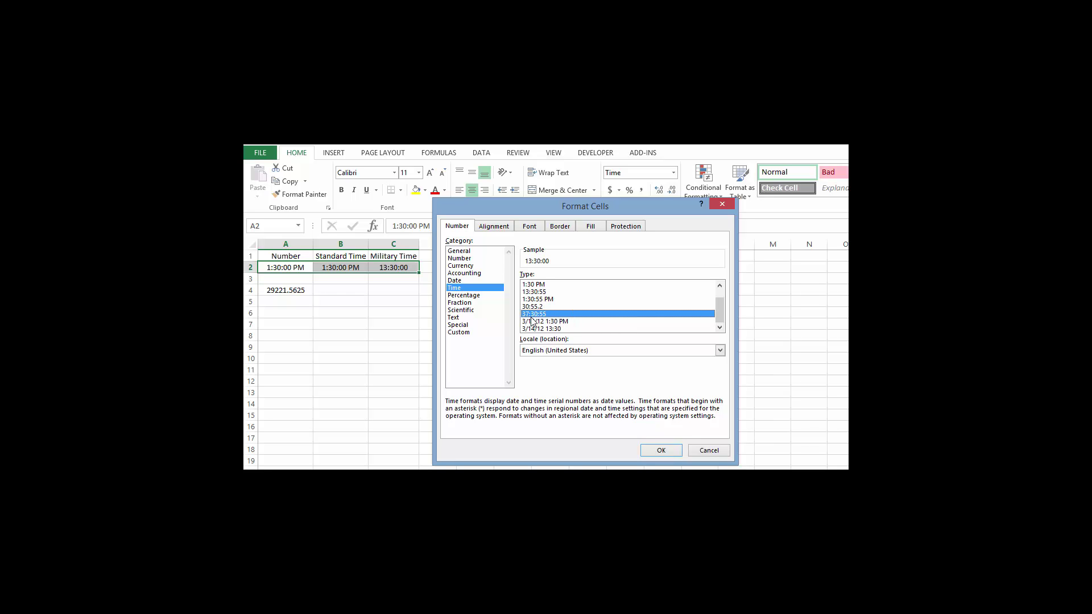
Cancel Format Cells without applying a style, then select the table A1:C2.
click(704, 450)
click(460, 368)
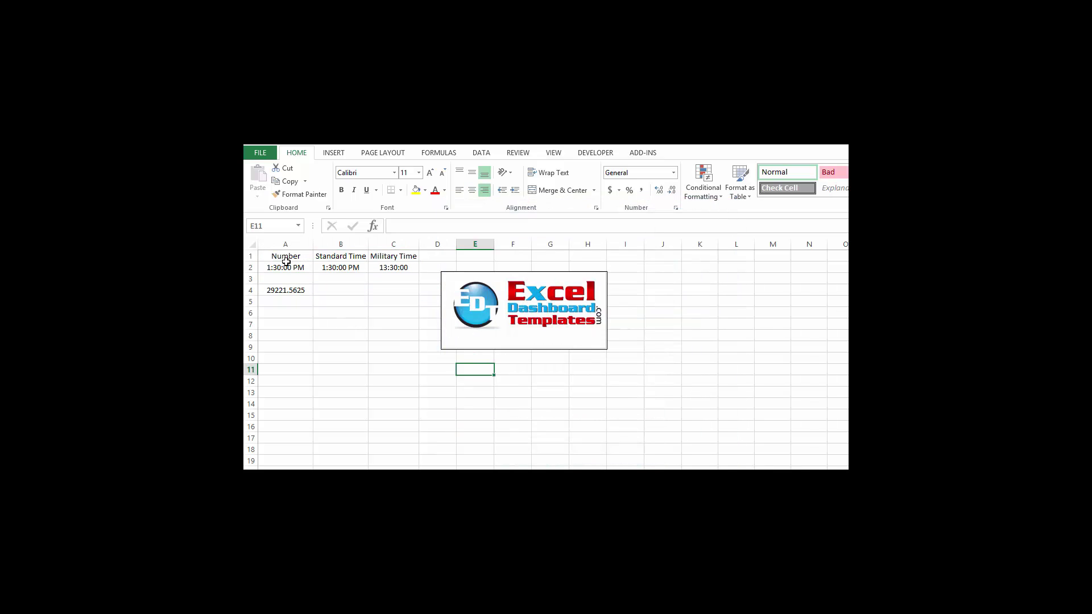
drag(286, 258, 391, 269)
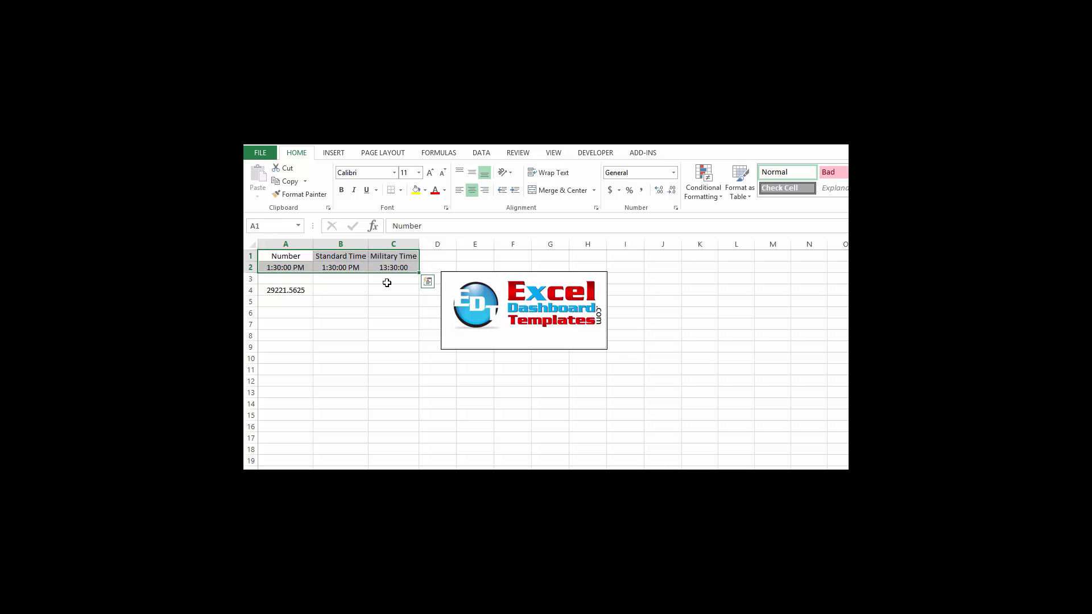